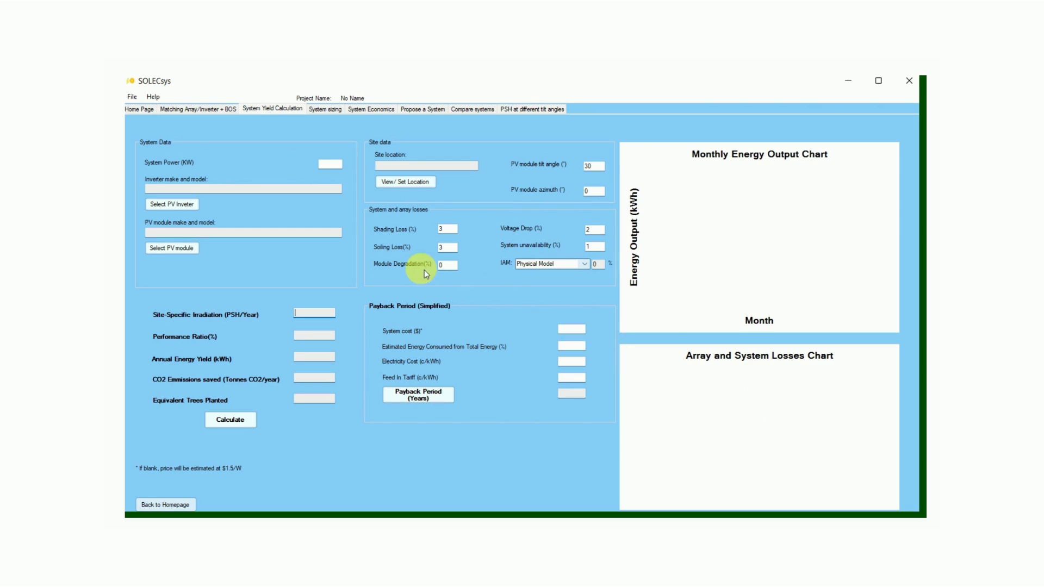
Set the system power to 100 kW and choose SMA SUNNY TRIPOWER 15000TL as the inverter
left_click(330, 163)
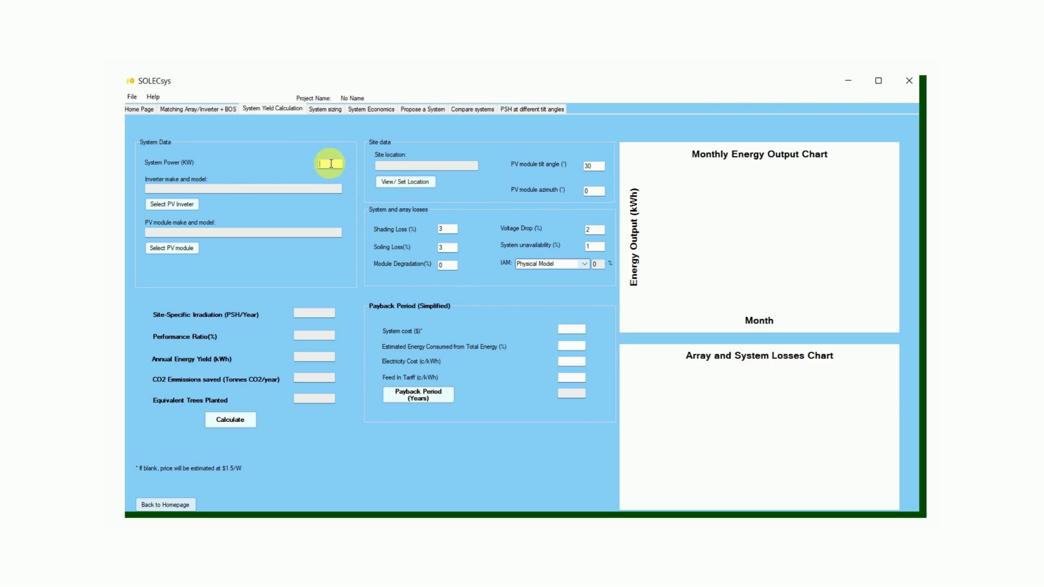
type("100")
left_click(190, 210)
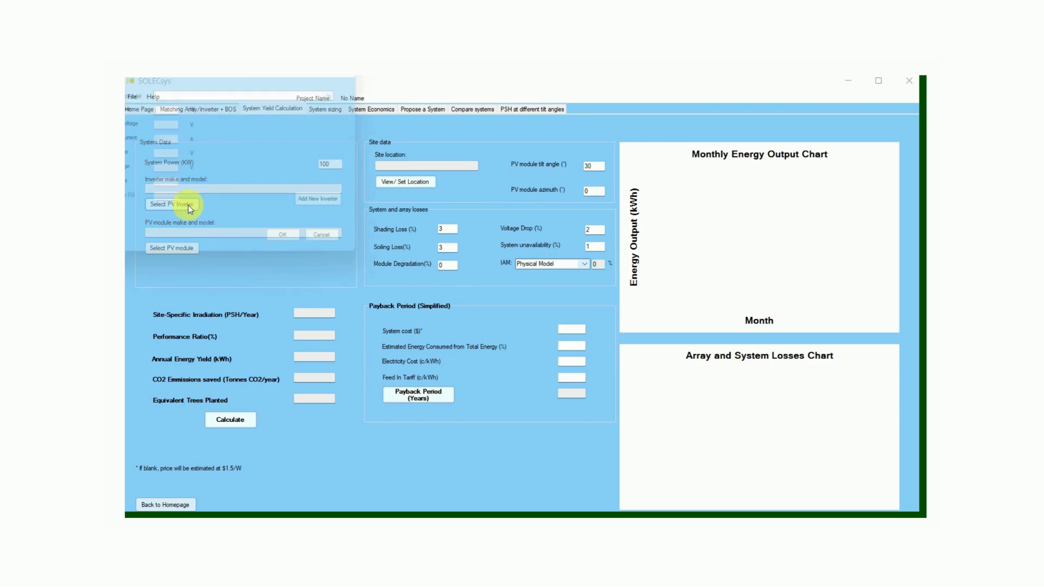
left_click_drag(215, 82, 359, 109)
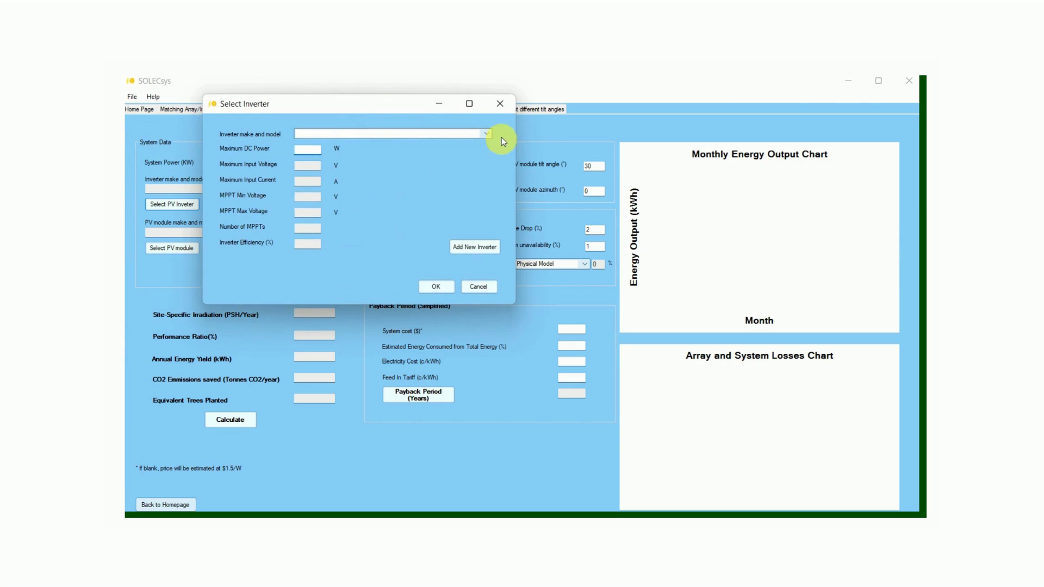
left_click(486, 133)
left_click(378, 211)
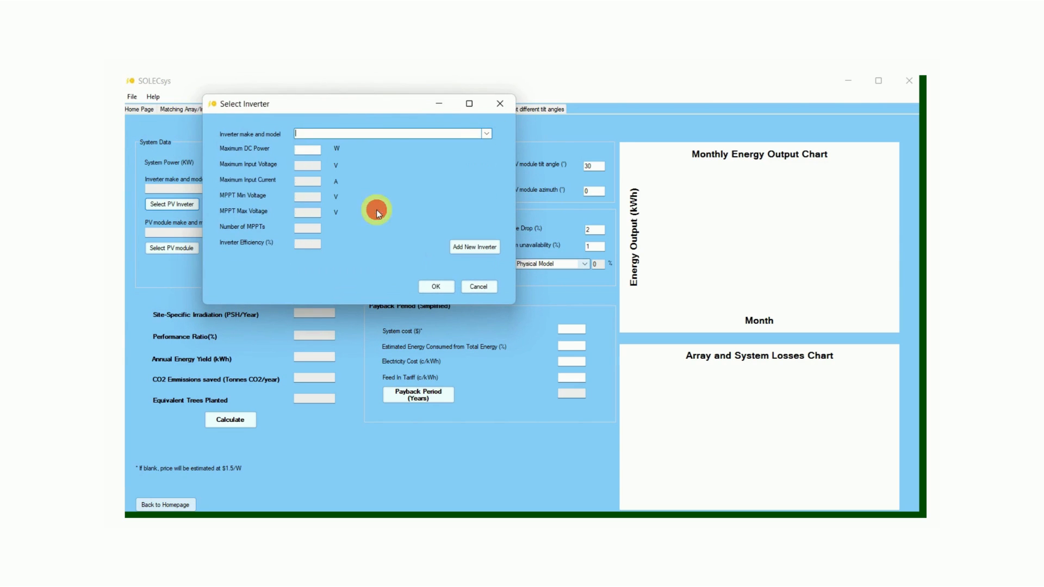
Look at the form for adding a new inverter, close it without adding one, and accept the chosen inverter
left_click(457, 247)
left_click_drag(280, 89, 384, 145)
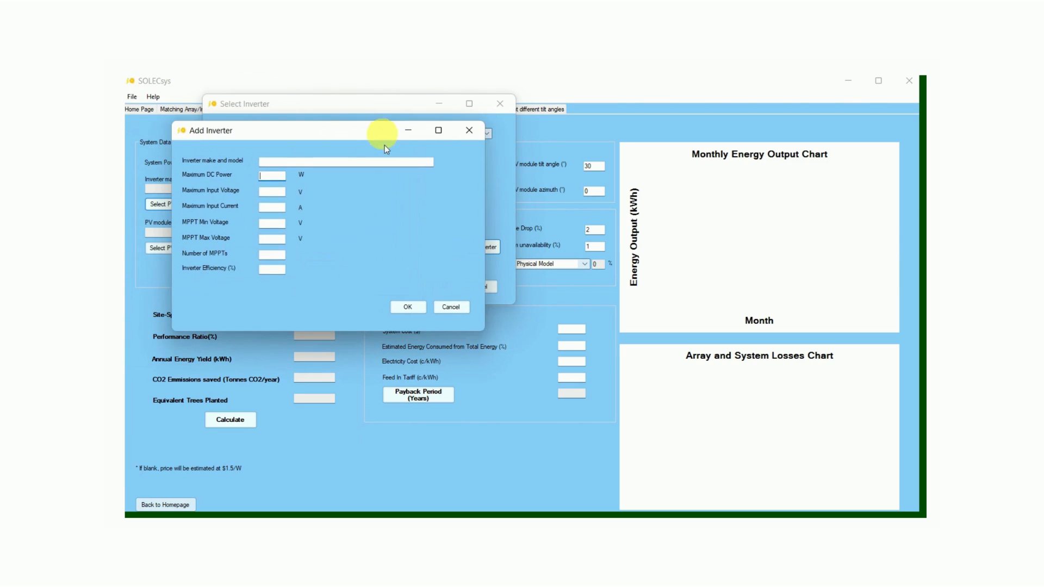
left_click(452, 307)
left_click(429, 281)
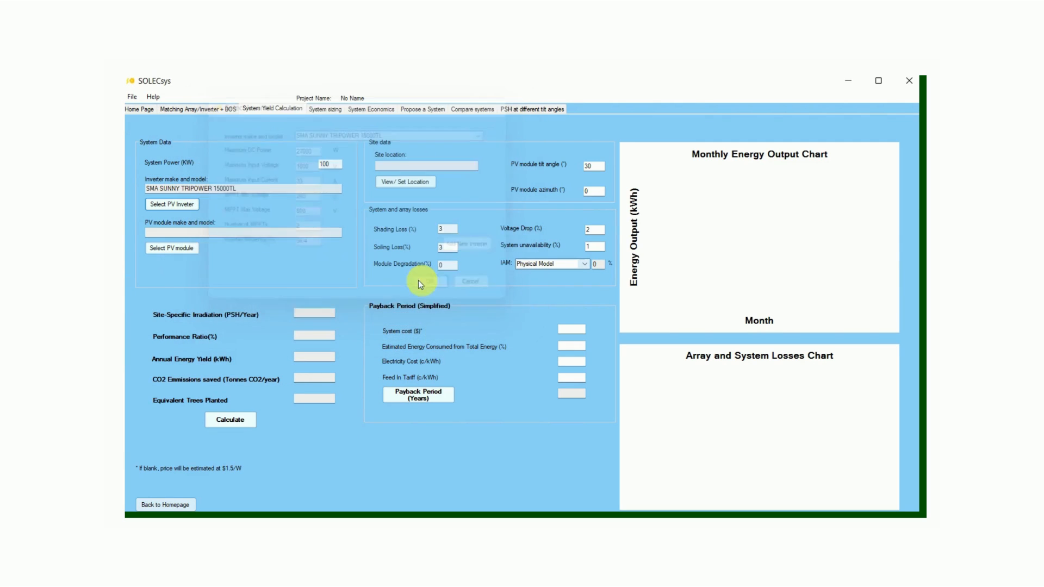
Select JA Solar 420W JAM72S10-420/MR as the PV module
left_click(192, 250)
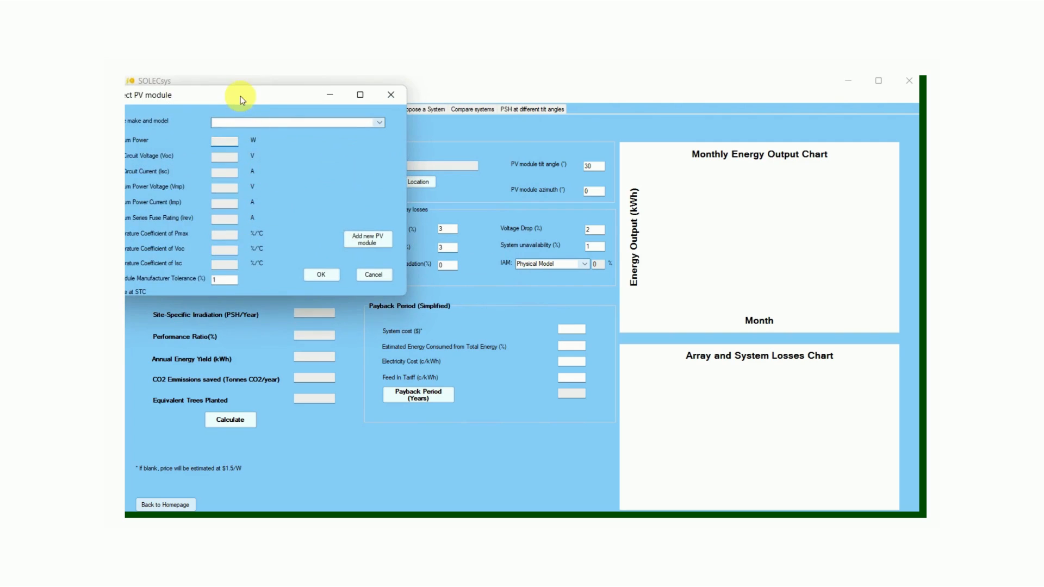
left_click_drag(240, 96, 425, 119)
left_click(566, 144)
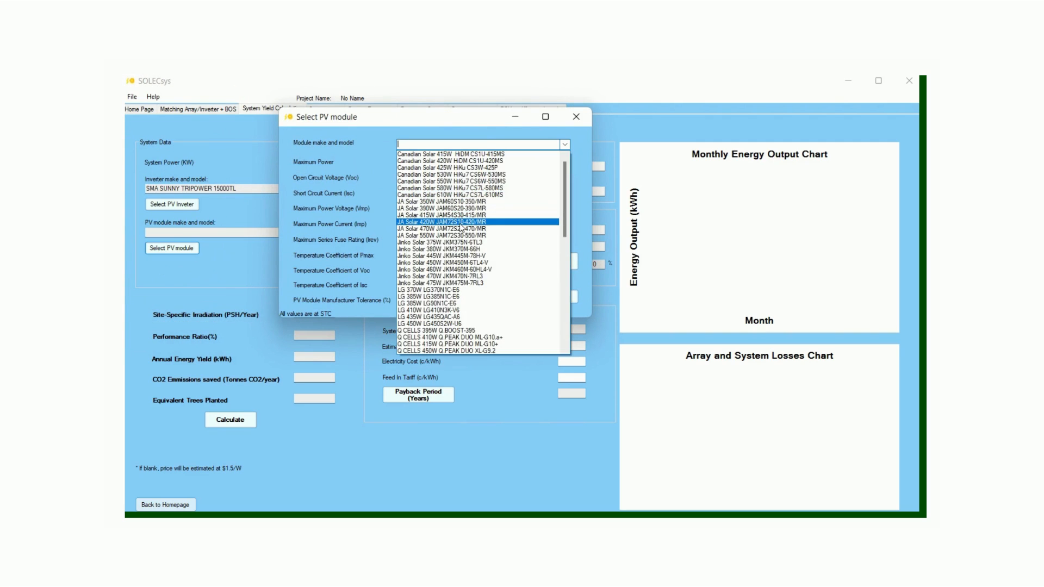
left_click(459, 229)
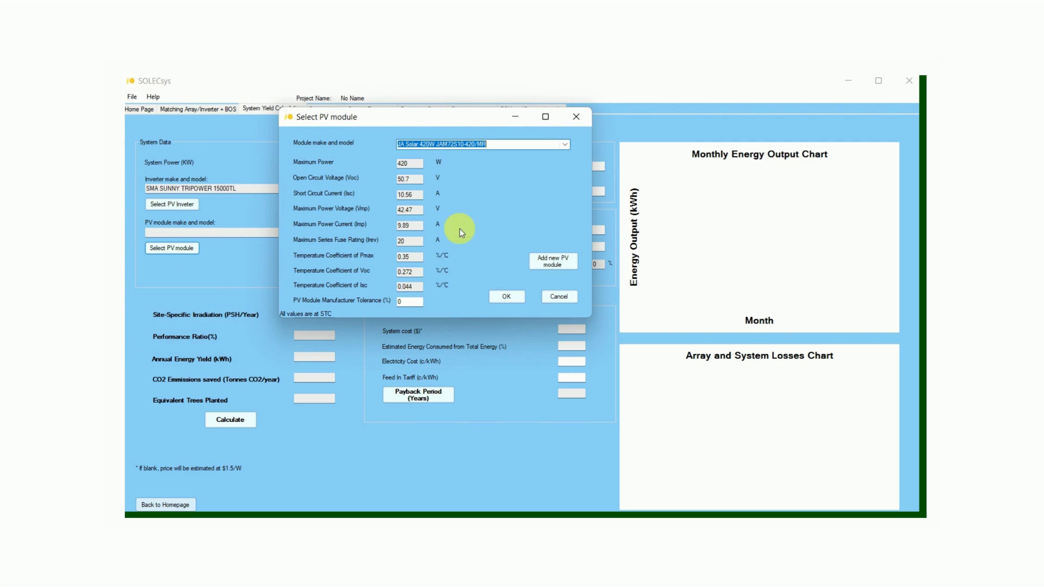
left_click(498, 298)
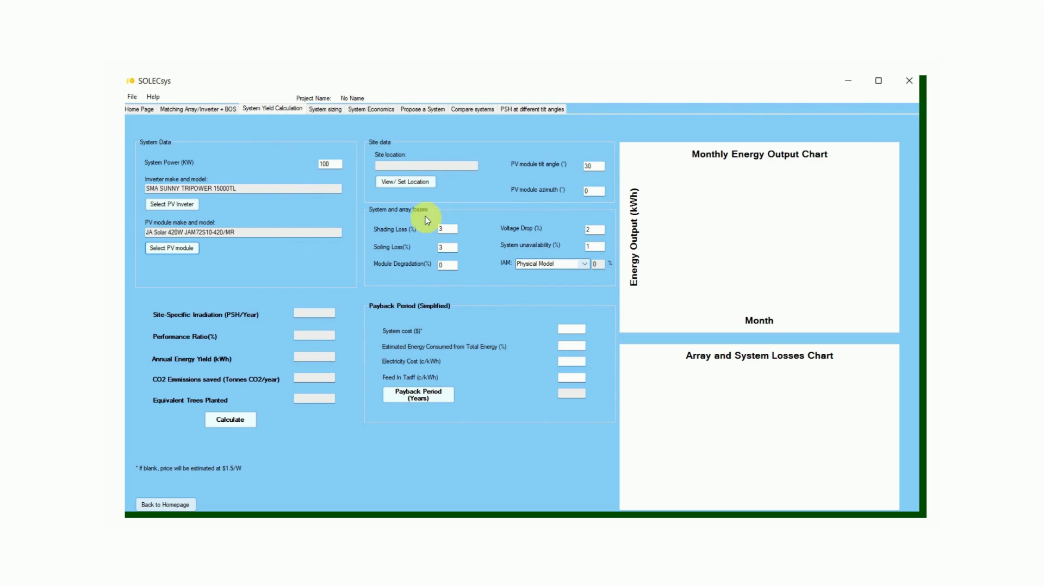
Set the site location to Sydney by address search and import its irradiation data
left_click(404, 184)
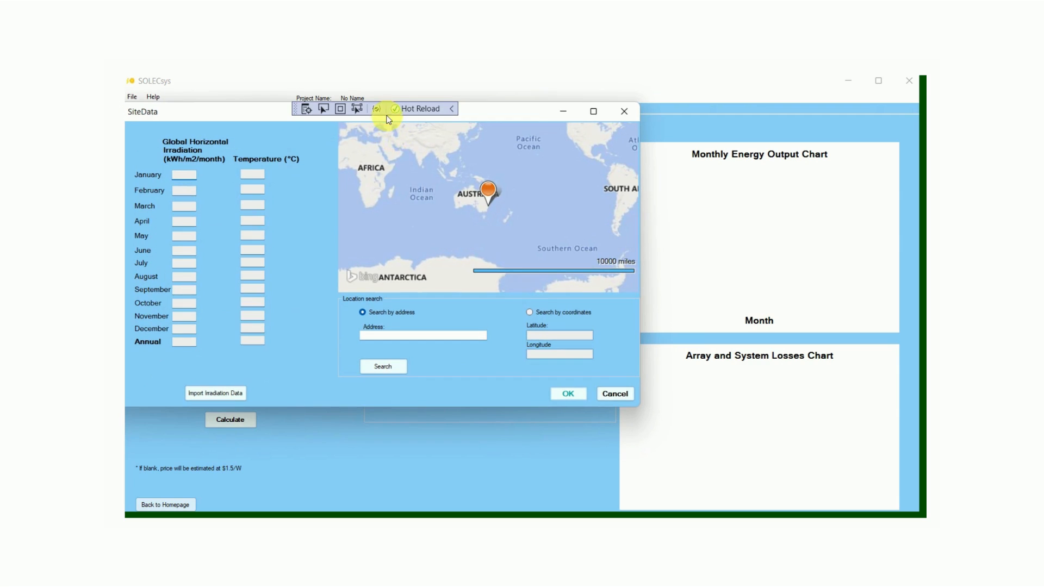
left_click_drag(526, 116, 648, 152)
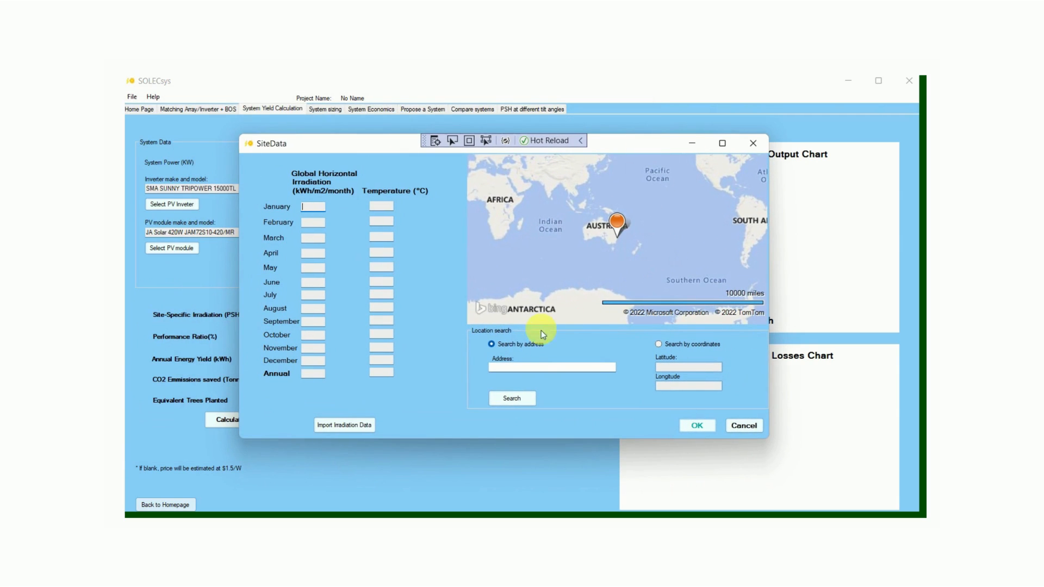
left_click(541, 367)
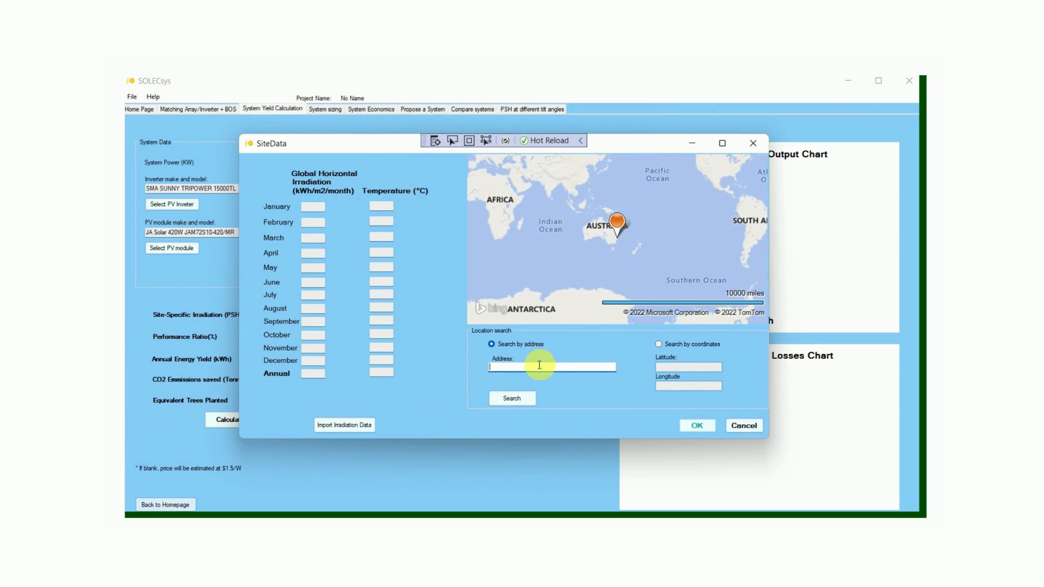
type("Sydney")
left_click(533, 398)
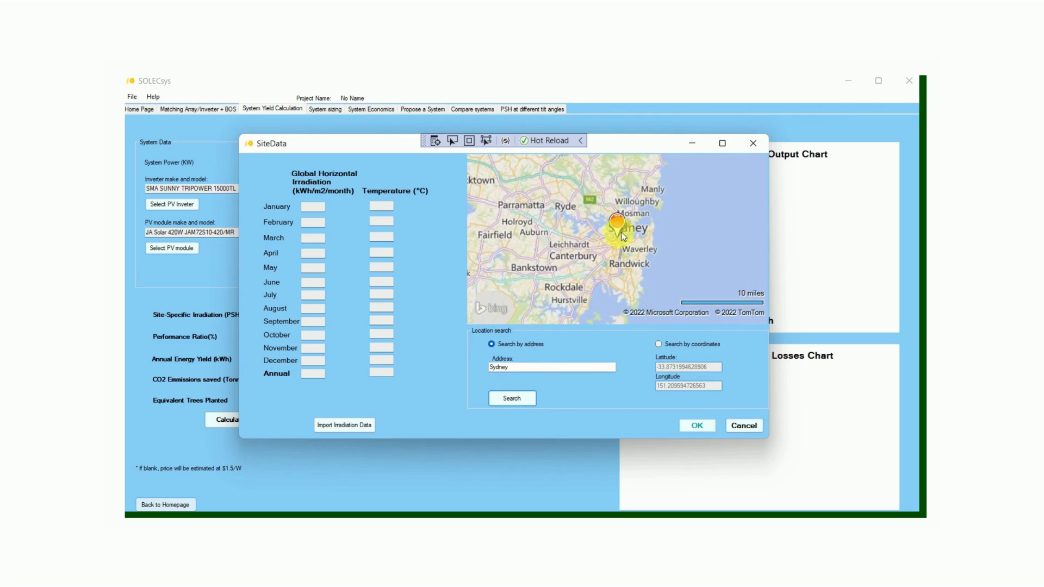
scroll(626, 237, "up", 4)
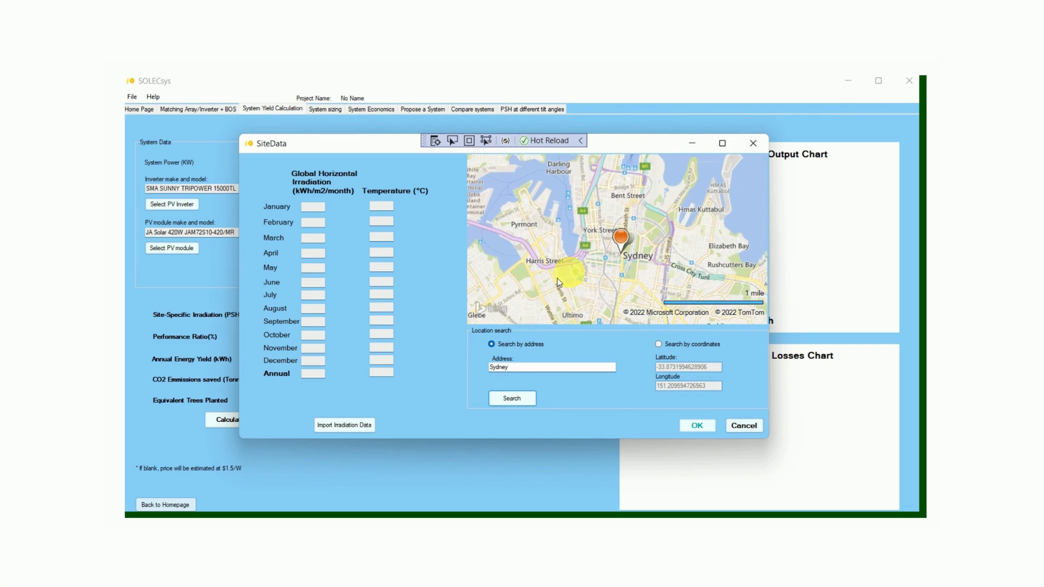
left_click(358, 430)
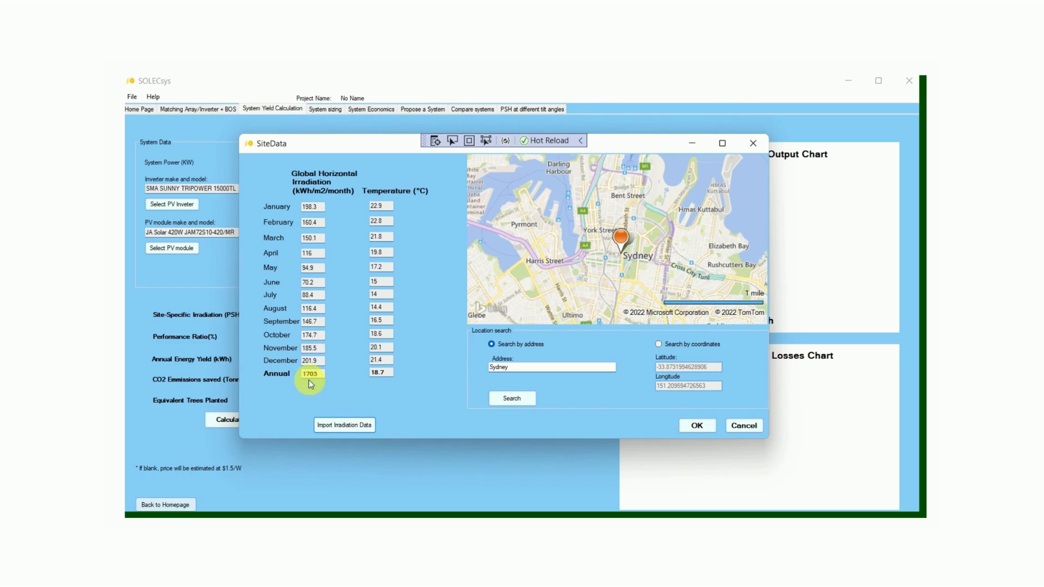
left_click(713, 433)
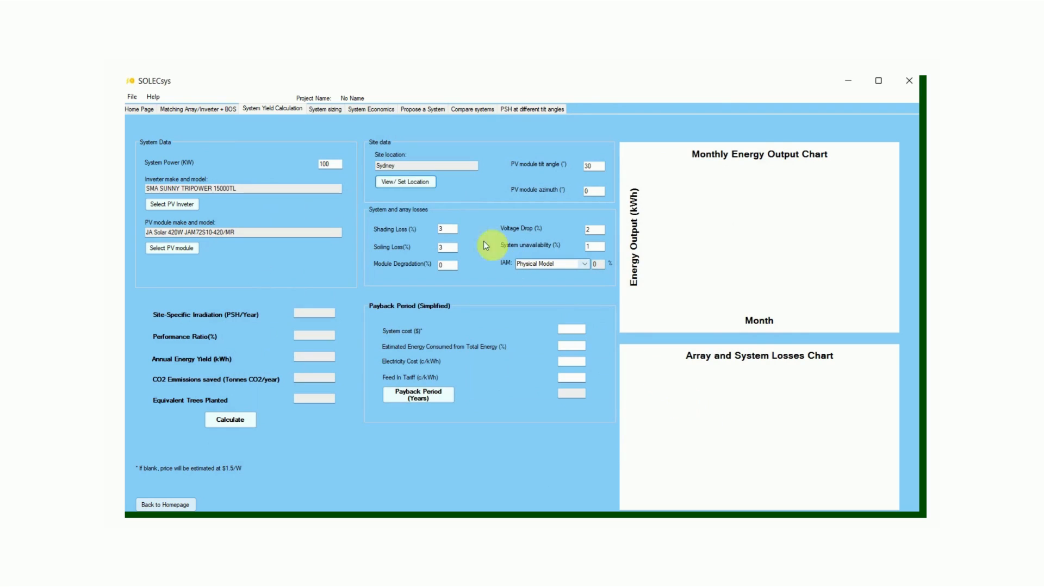
Set the PV module azimuth to 10°
left_click(596, 168)
left_click(597, 190)
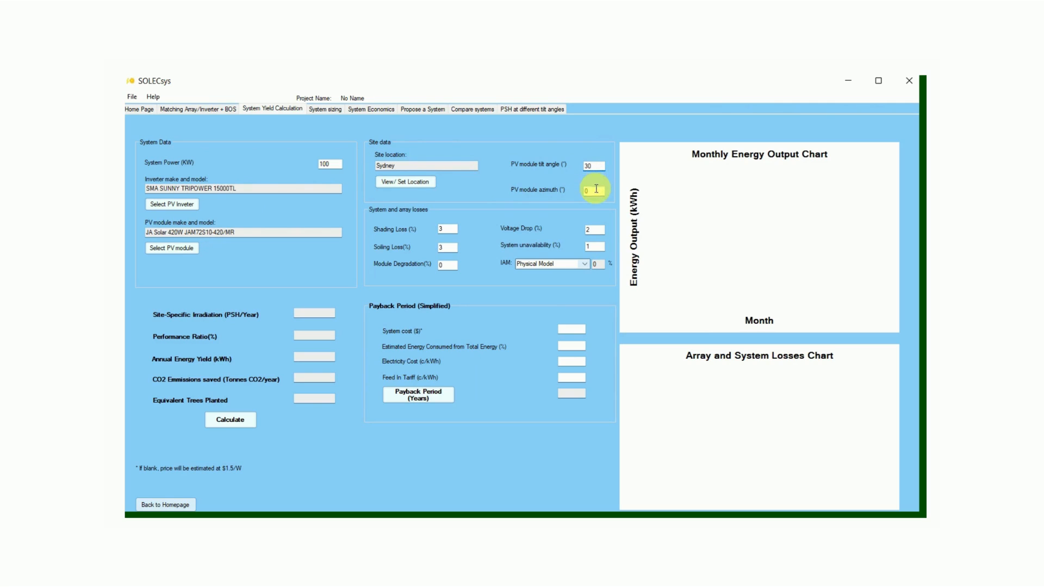
left_click(595, 168)
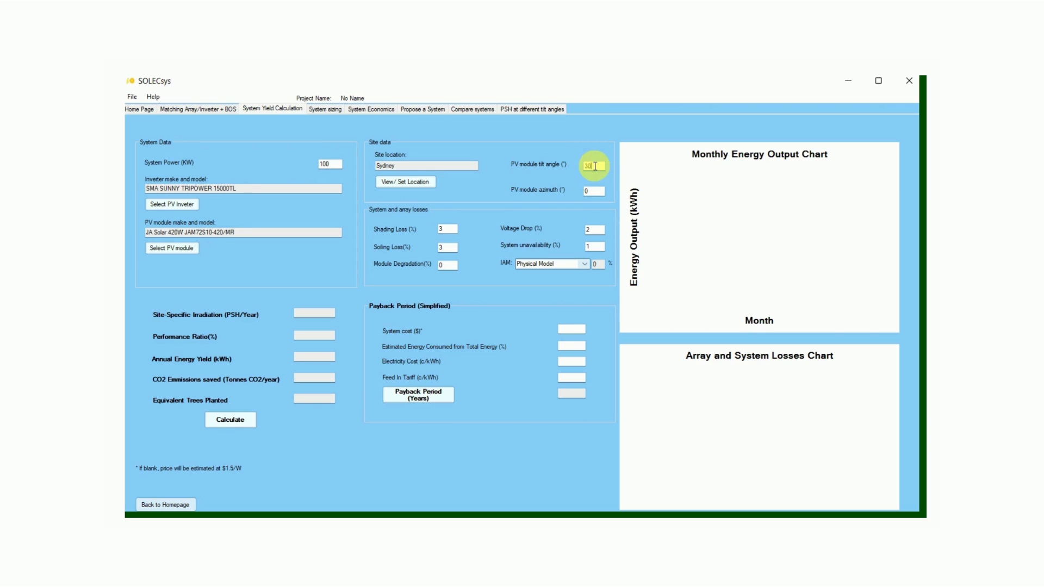
left_click_drag(597, 191, 557, 190)
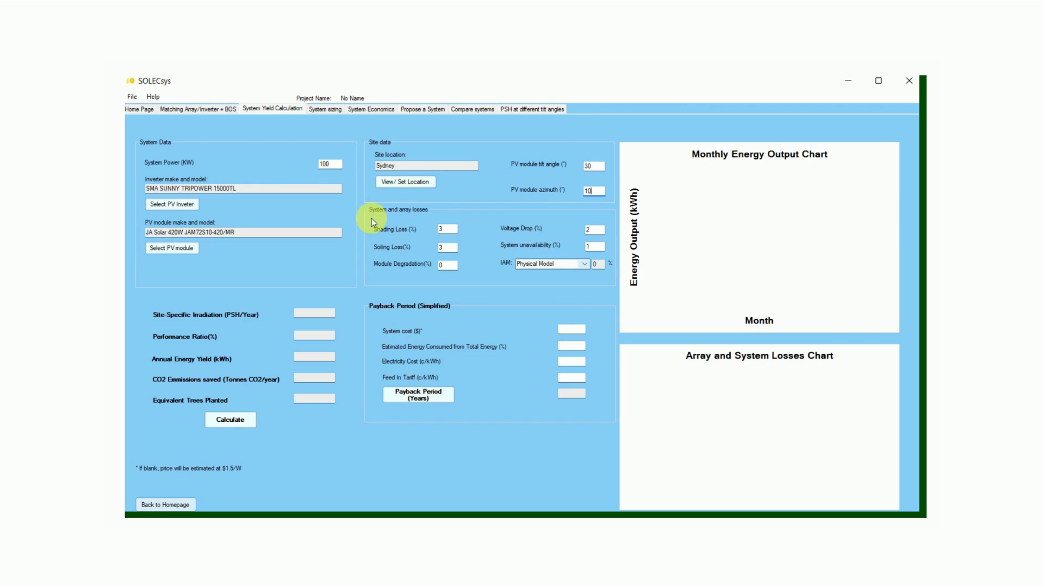
left_click(447, 230)
left_click(448, 265)
left_click(593, 230)
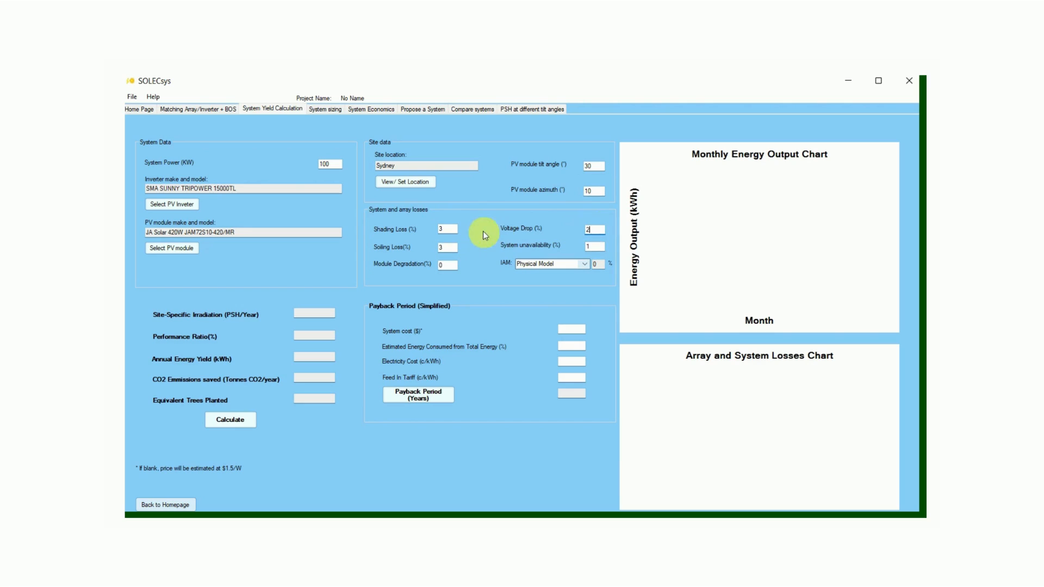
left_click(456, 228)
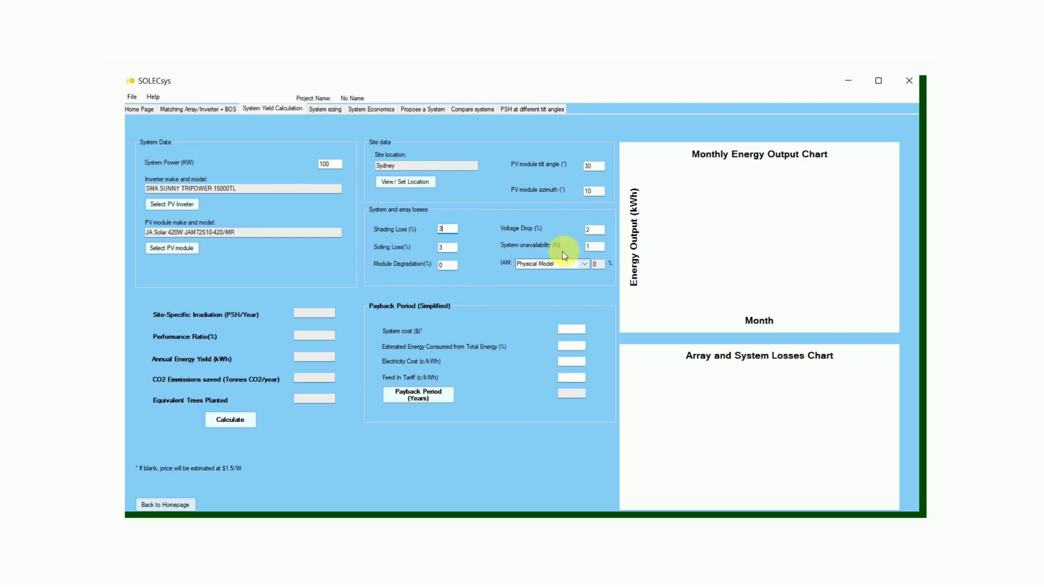
Choose the ASHRAE Model for the IAM loss and calculate the system yield
left_click(589, 268)
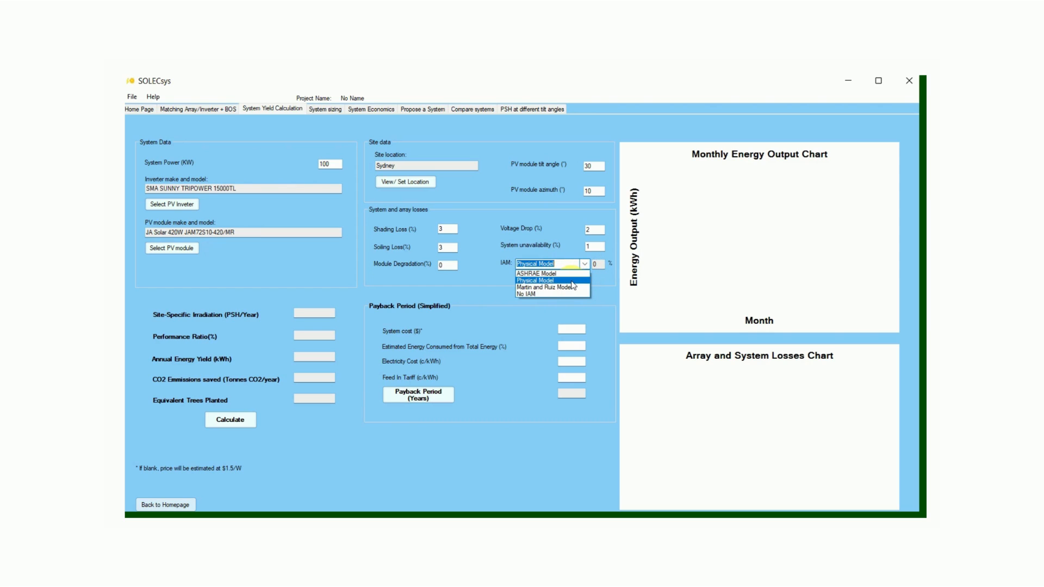
left_click(544, 274)
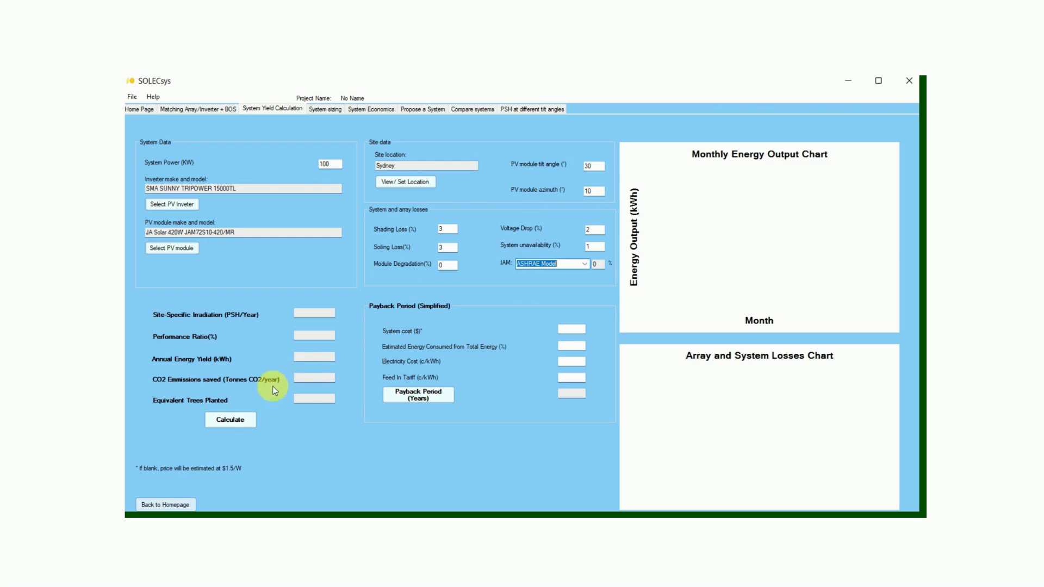
left_click(229, 425)
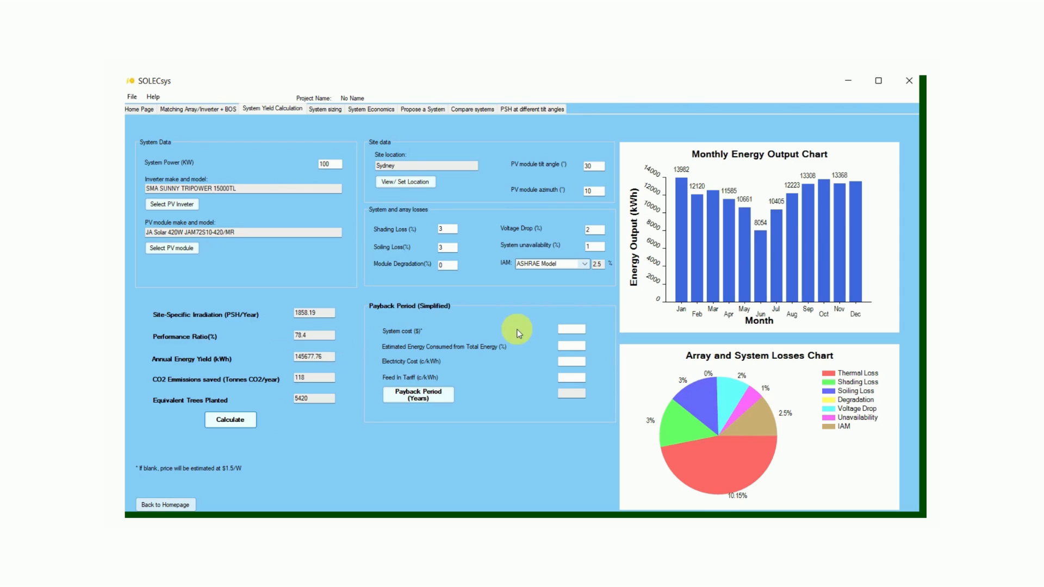
Calculate the payback period for a $150000 system cost, 90% energy consumed, 20 c/kWh electricity cost and 5 c/kWh feed-in tariff
left_click(567, 333)
type("150000")
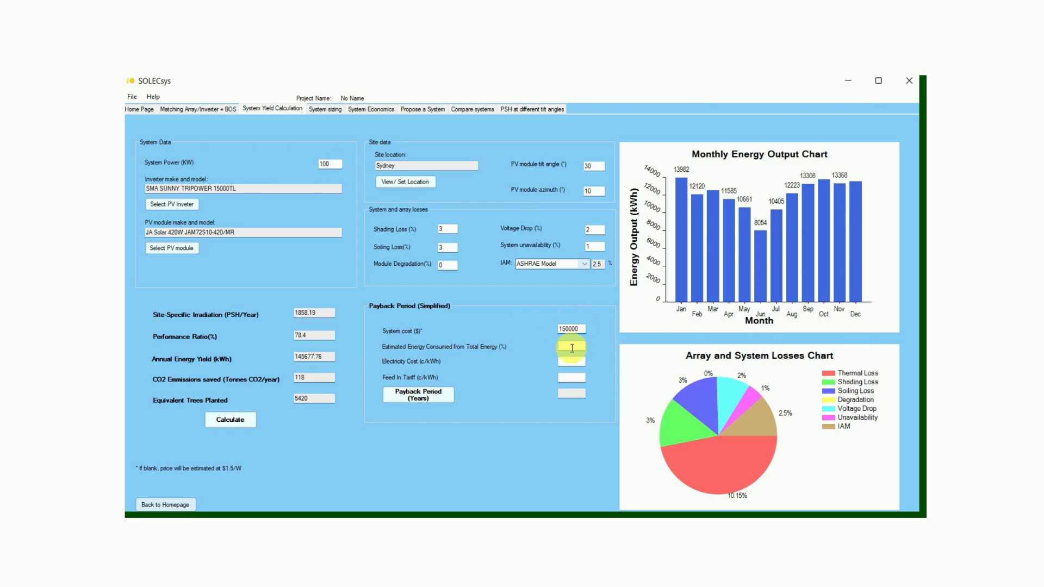
left_click(572, 347)
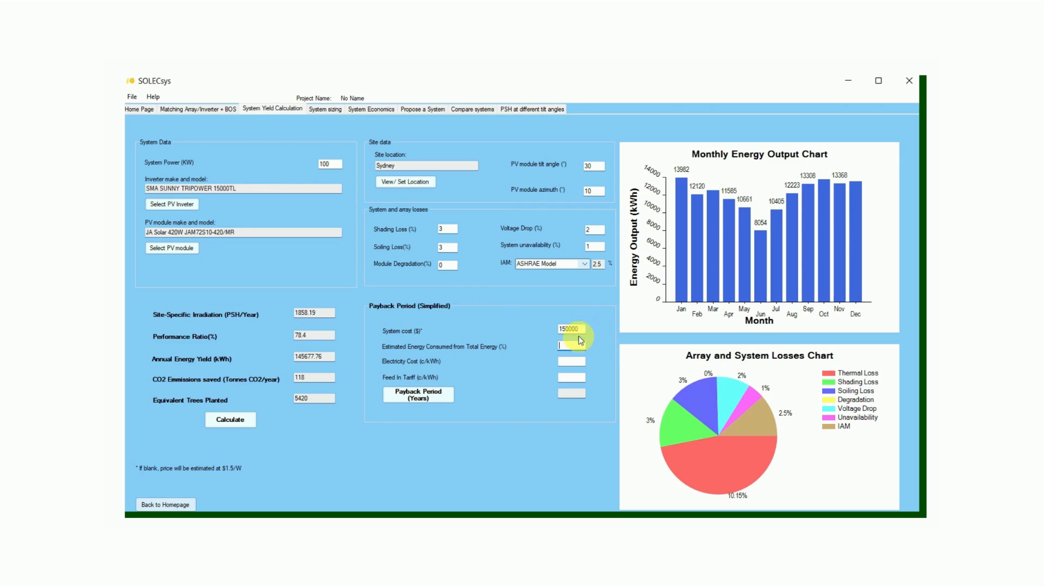
type("90")
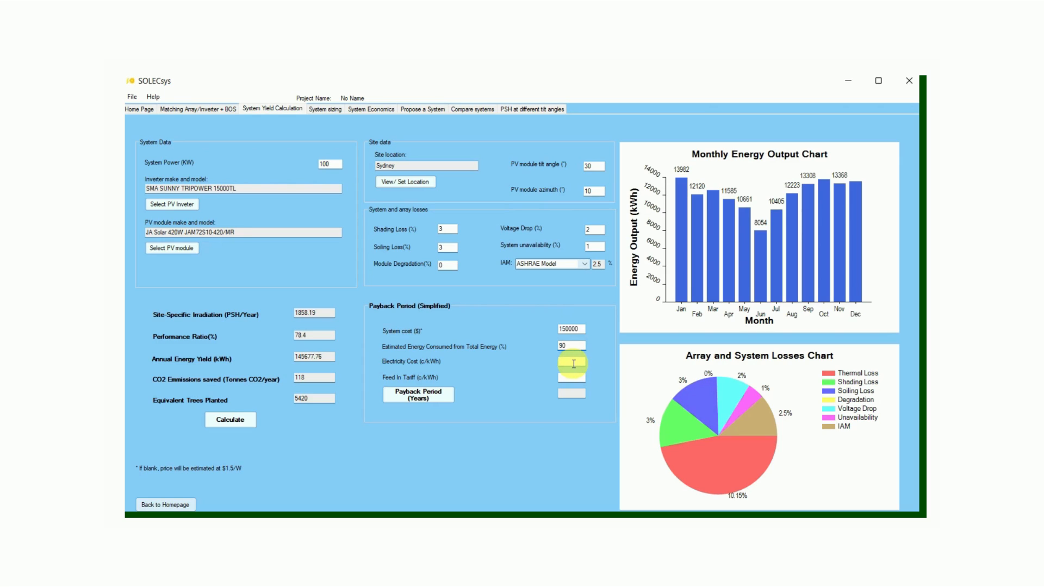
left_click(573, 363)
type("20")
left_click(577, 377)
type("5")
left_click(431, 398)
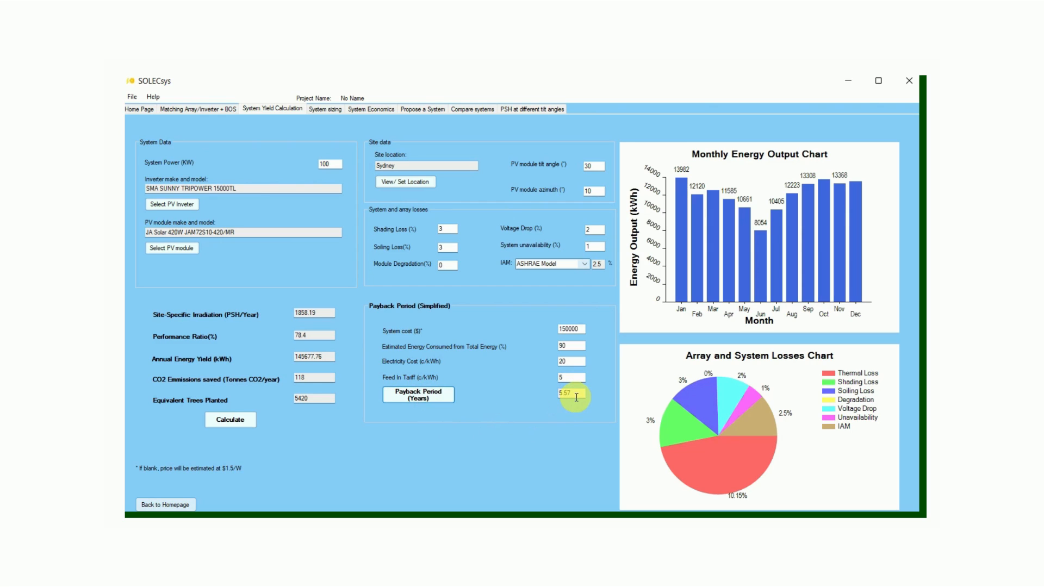